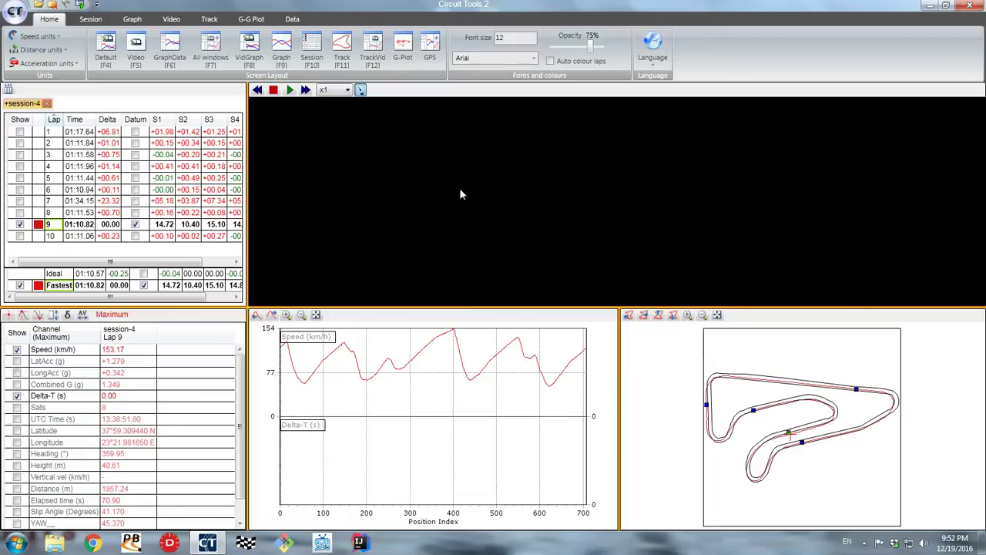
Close Circuit Tools 2 and launch Vbo Tools from its desktop file.
{"action": "left_click", "coordinate": [978, 6]}
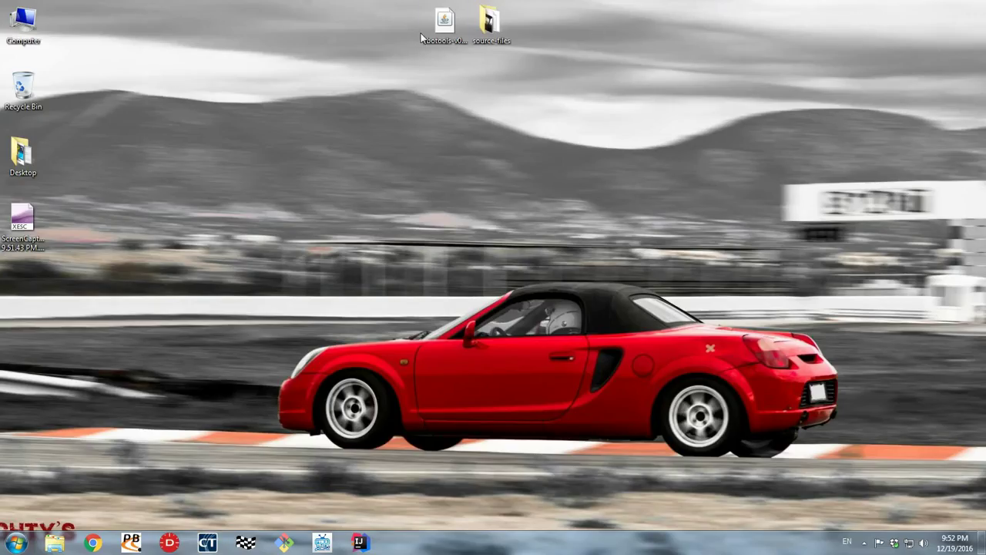
{"action": "left_click", "coordinate": [439, 31]}
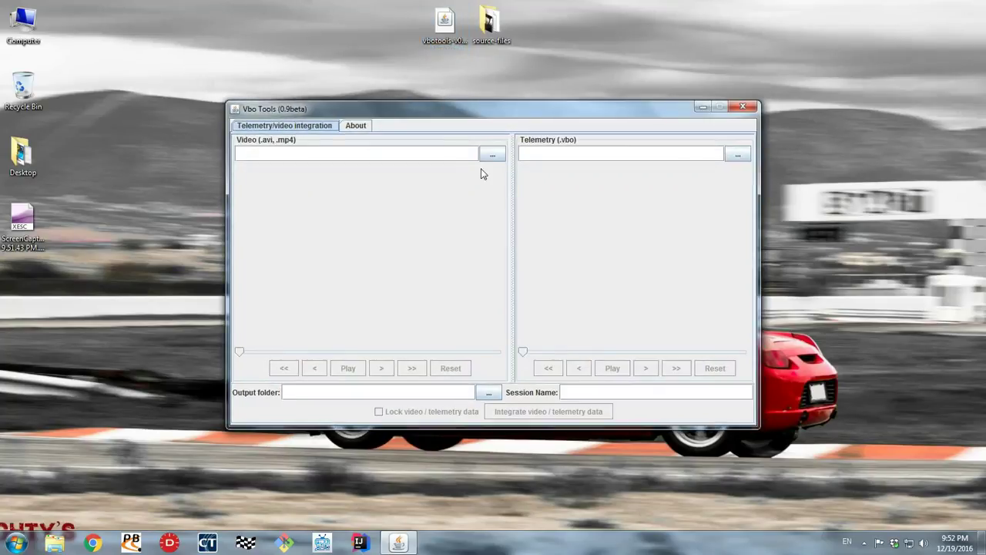
Load the video session-4.MP4 from the source-files folder on the Desktop.
{"action": "left_click", "coordinate": [492, 154]}
{"action": "left_click", "coordinate": [291, 183]}
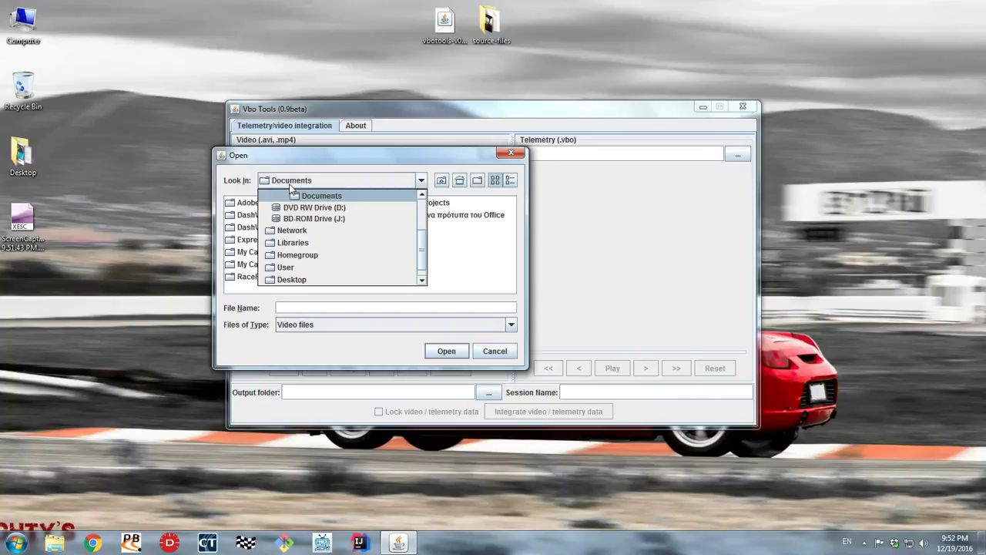
{"action": "left_click", "coordinate": [301, 216]}
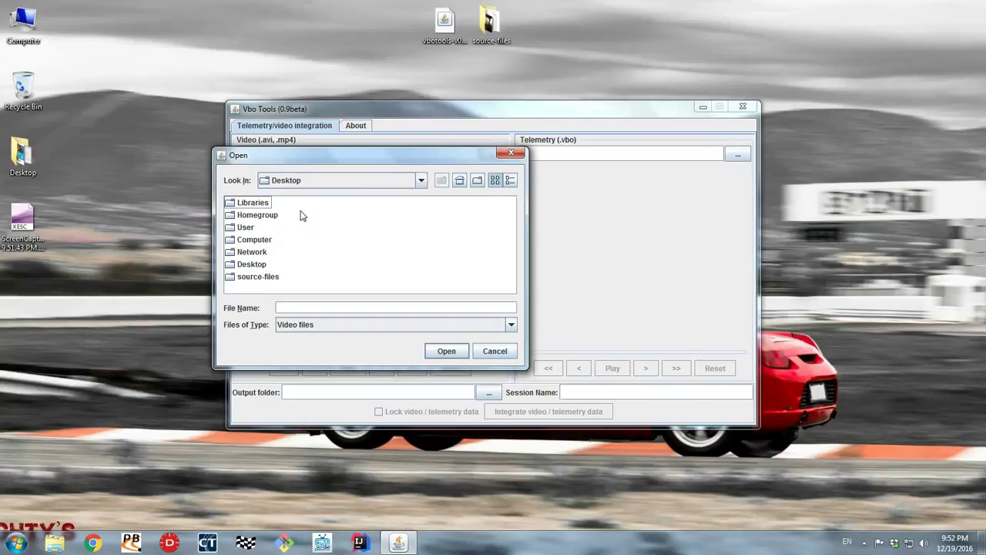
{"action": "double_click", "coordinate": [267, 282]}
{"action": "left_click", "coordinate": [269, 204]}
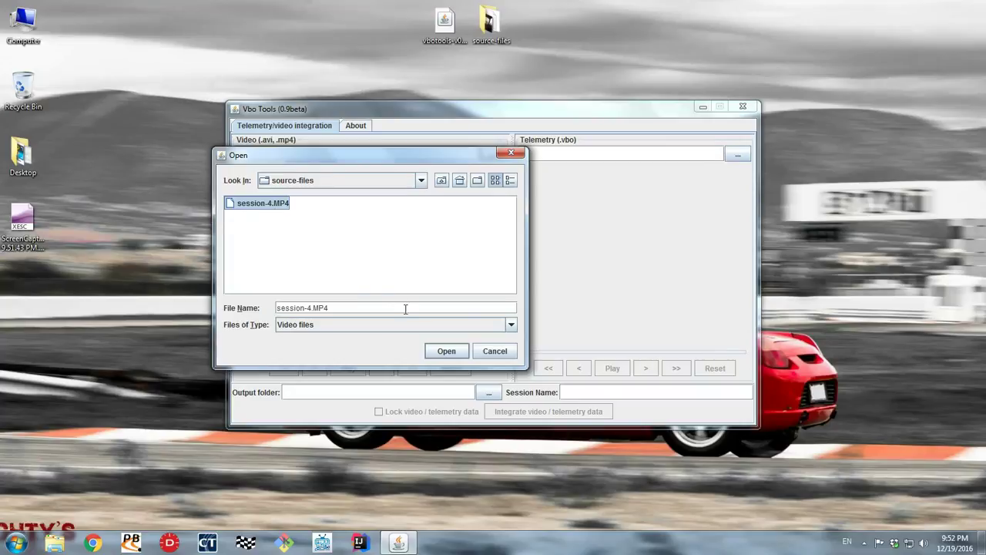
{"action": "left_click", "coordinate": [445, 352]}
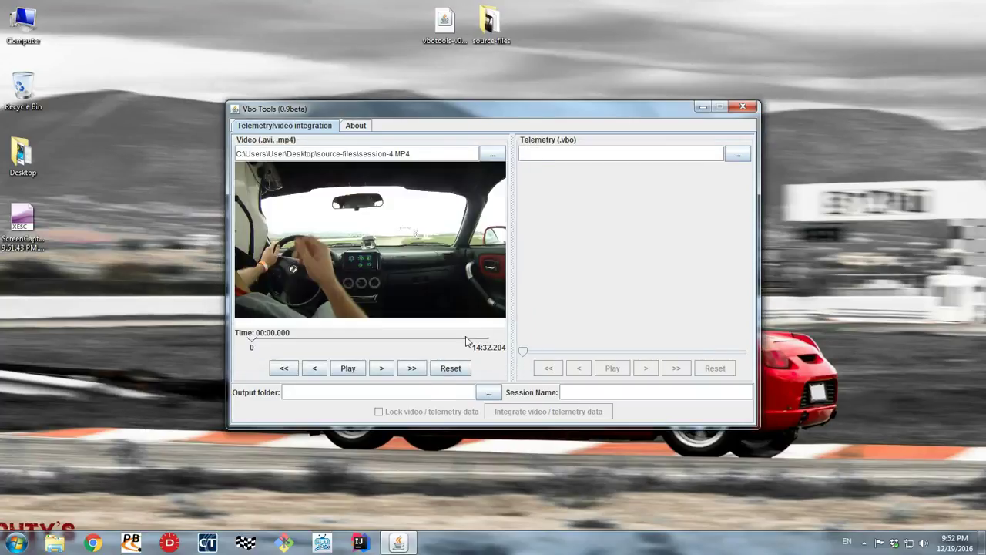
Load the telemetry file session-4.vbo from the source-files folder.
{"action": "left_click", "coordinate": [737, 154]}
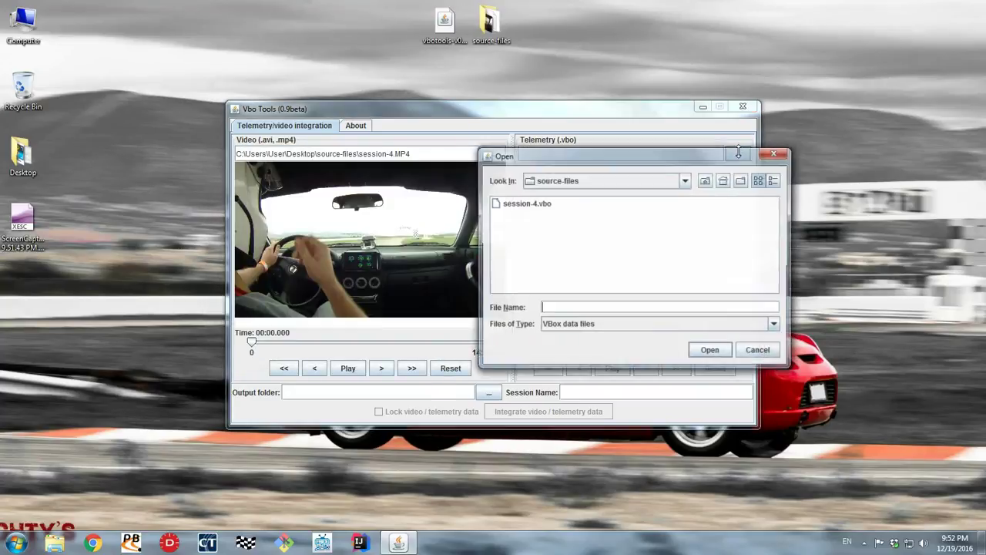
{"action": "left_click", "coordinate": [539, 204]}
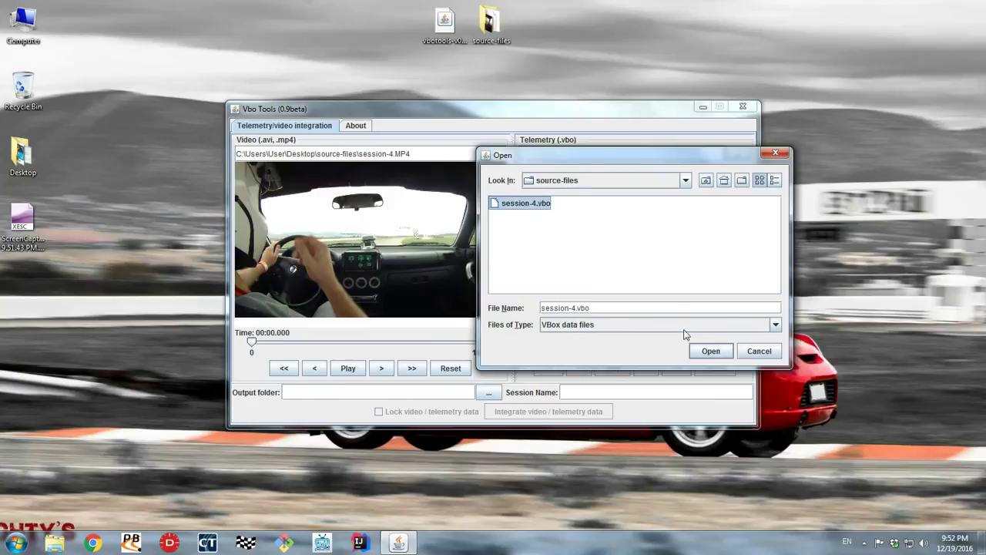
{"action": "left_click", "coordinate": [710, 352]}
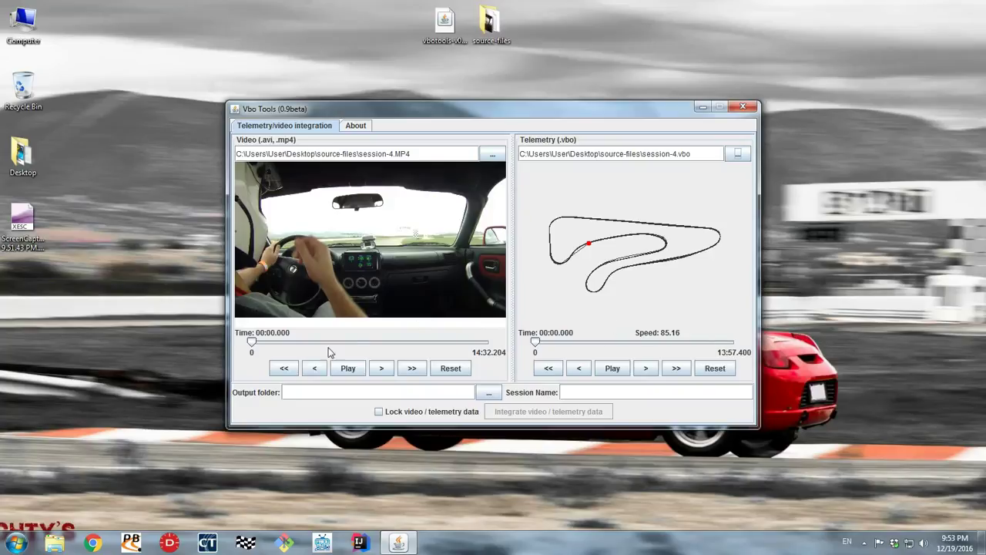
Preview the video and the telemetry separately for a few seconds, and return both to 00:00.000.
{"action": "left_click", "coordinate": [347, 367]}
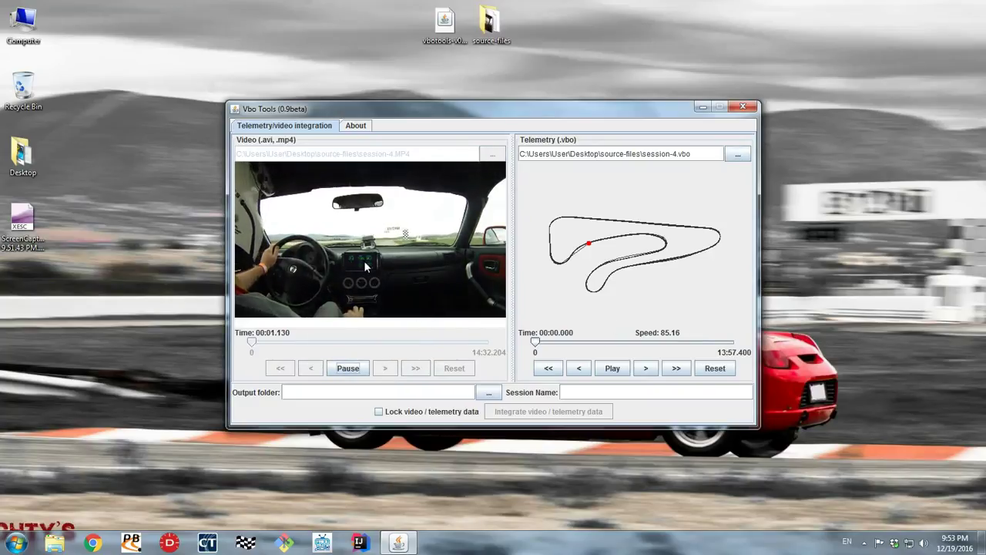
{"action": "left_click", "coordinate": [602, 369]}
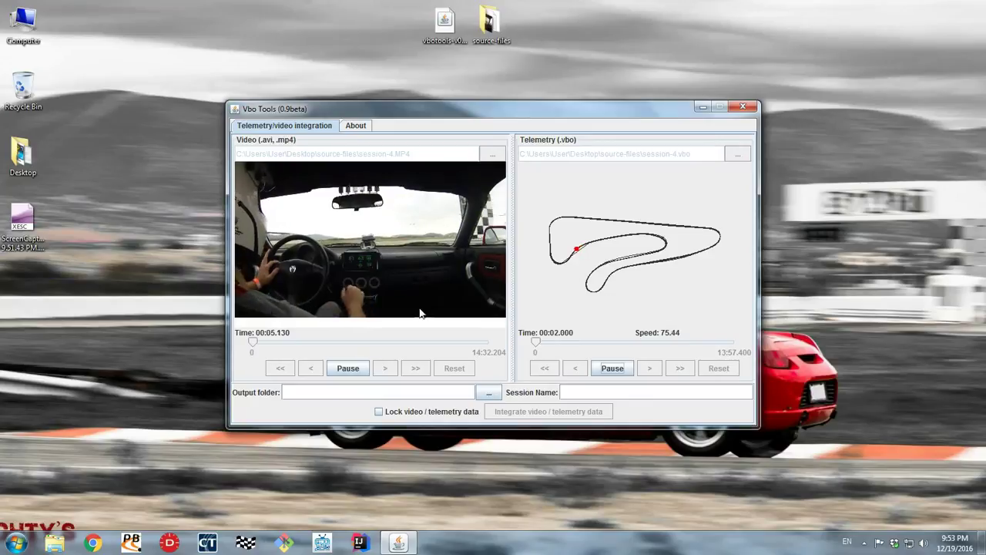
{"action": "left_click", "coordinate": [348, 367]}
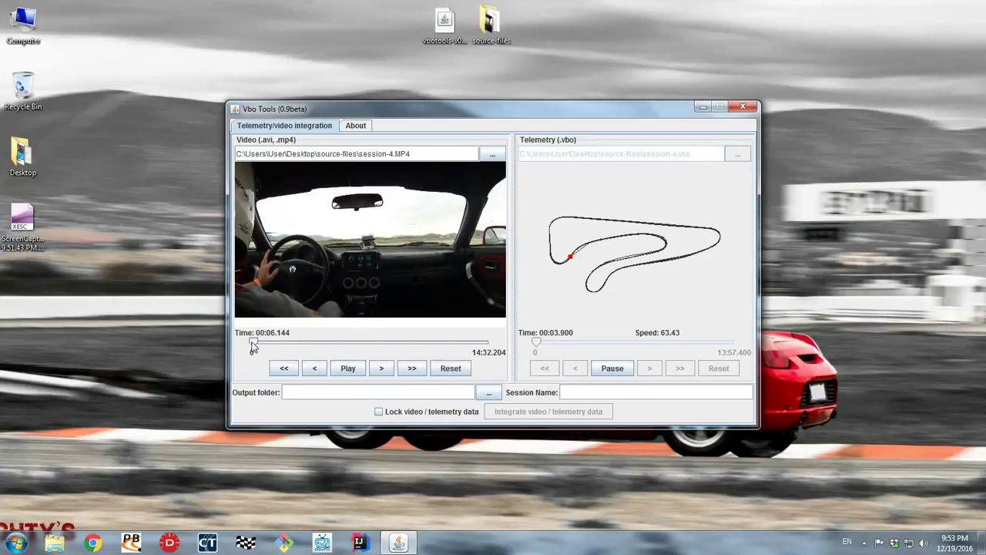
{"action": "left_click_drag", "start_coordinate": [254, 345], "coordinate": [250, 345]}
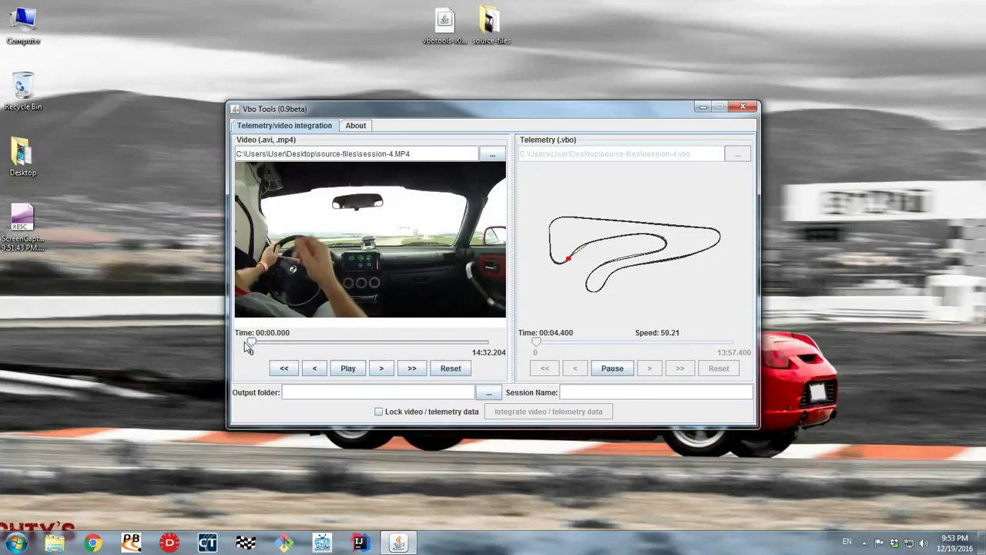
{"action": "left_click", "coordinate": [616, 371]}
{"action": "left_click_drag", "start_coordinate": [536, 344], "coordinate": [533, 344]}
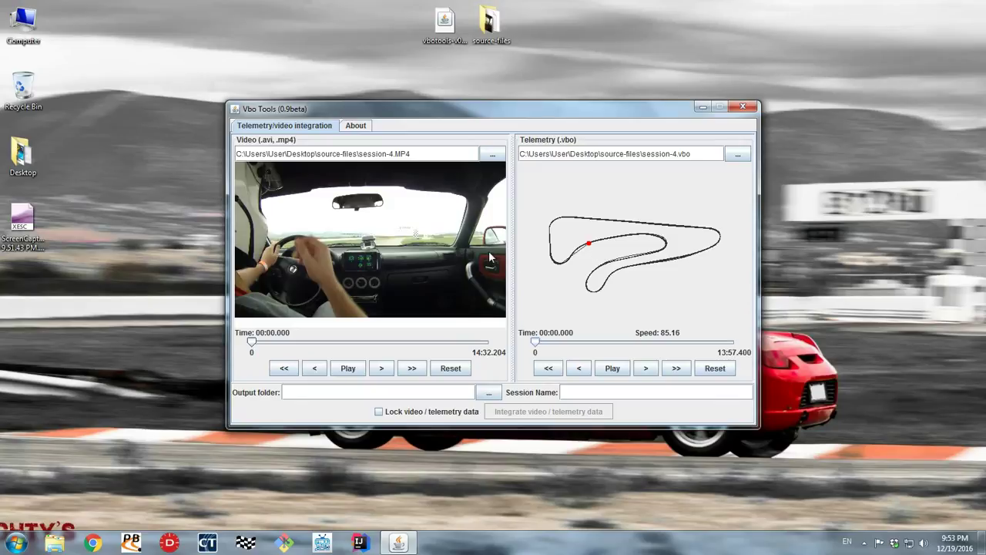
Position the video at 00:23.950 to match the telemetry start at 00:00.000, and lock video and telemetry together.
{"action": "left_click_drag", "start_coordinate": [253, 344], "coordinate": [259, 344]}
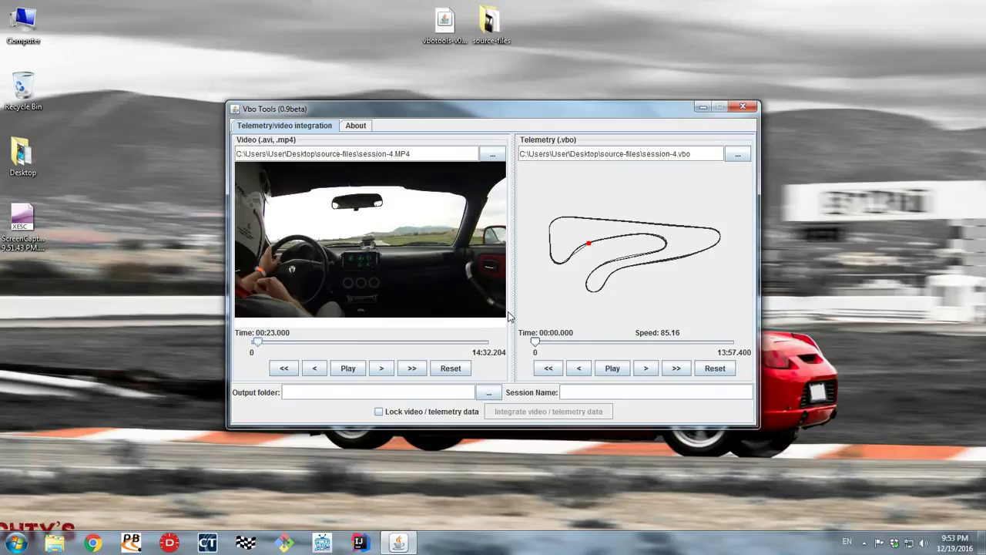
{"action": "left_click", "coordinate": [412, 368]}
{"action": "left_click", "coordinate": [412, 368]}
{"action": "left_click", "coordinate": [383, 368]}
{"action": "left_click", "coordinate": [315, 368]}
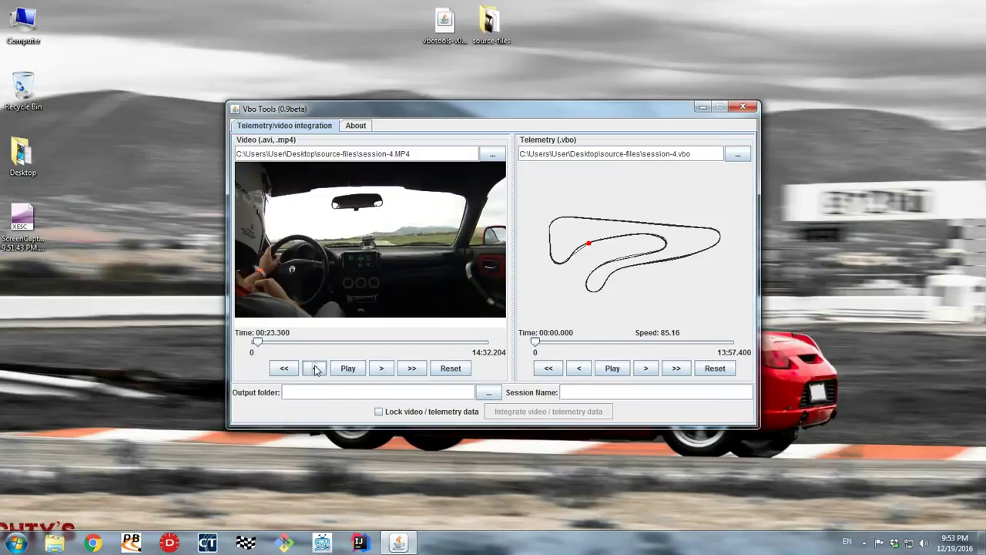
{"action": "left_click", "coordinate": [410, 369]}
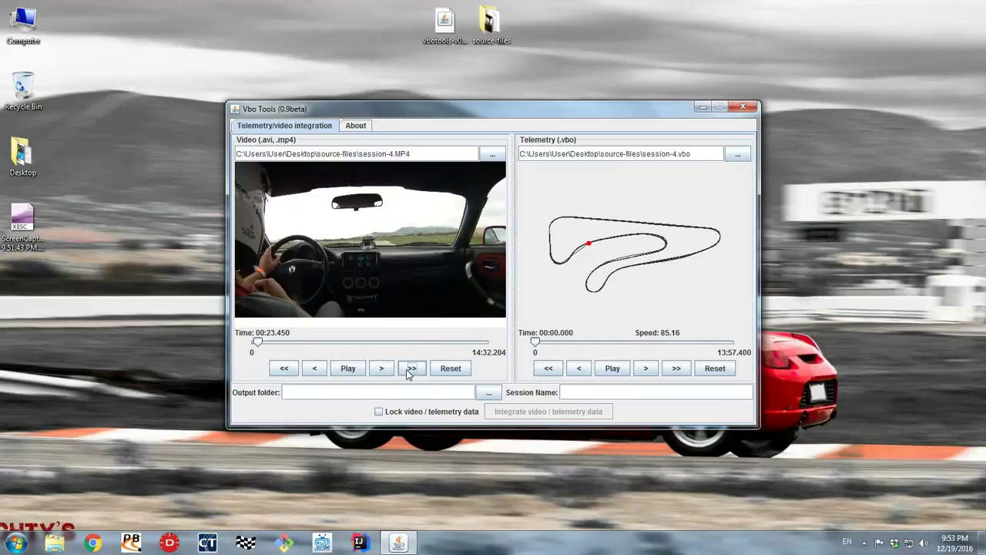
{"action": "left_click", "coordinate": [412, 368]}
{"action": "left_click", "coordinate": [411, 368]}
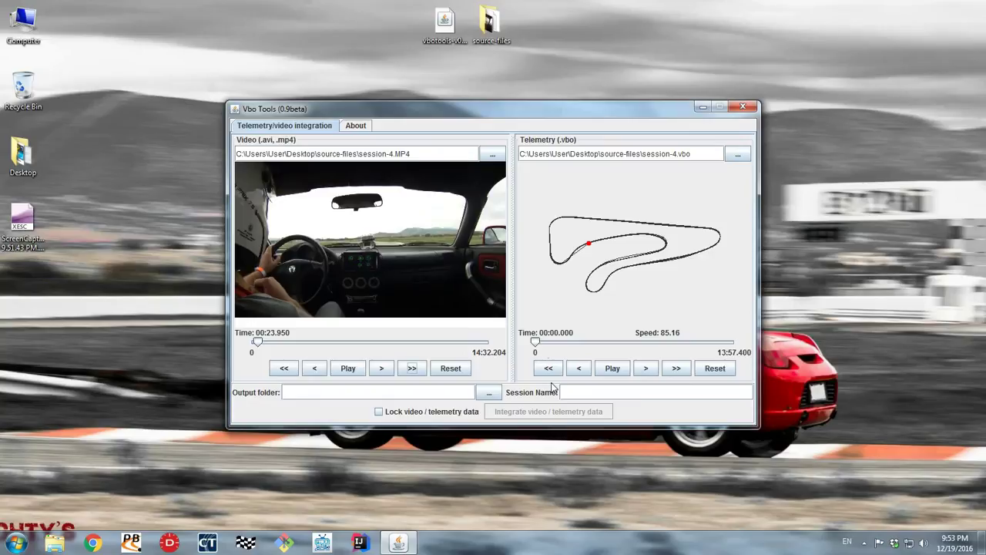
{"action": "left_click", "coordinate": [417, 412]}
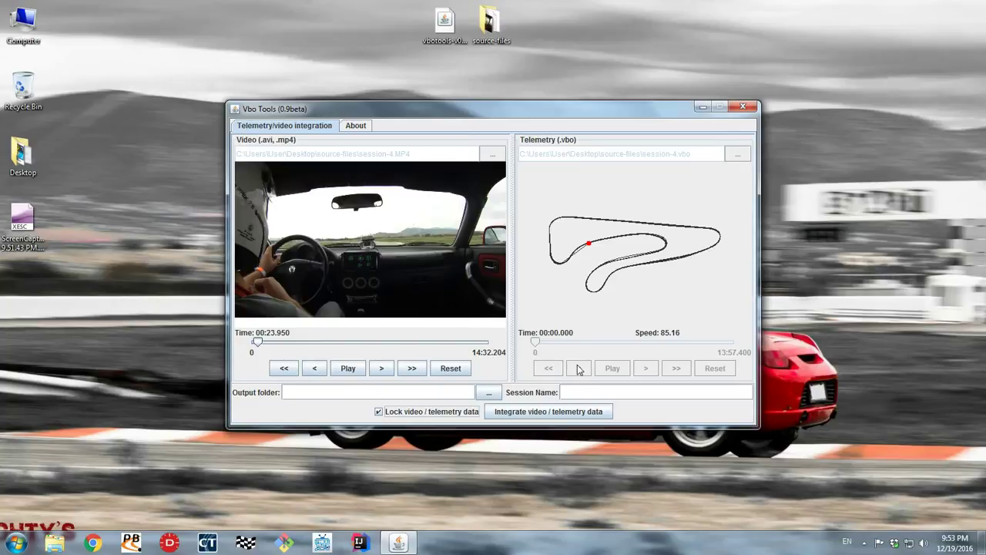
Play the locked video and telemetry at several points of the session to check their synchronisation.
{"action": "left_click", "coordinate": [347, 367]}
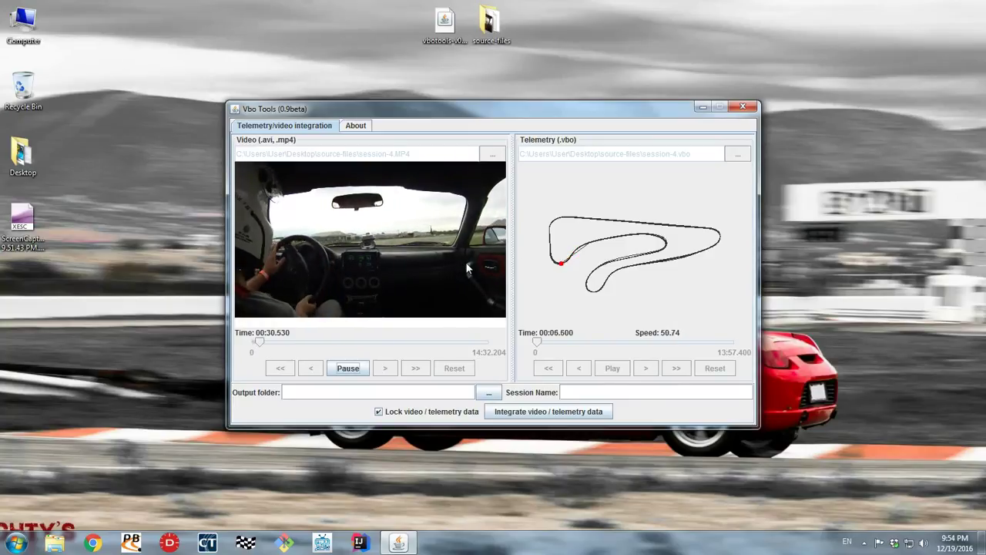
{"action": "left_click", "coordinate": [348, 369]}
{"action": "left_click_drag", "start_coordinate": [261, 341], "coordinate": [273, 342]}
{"action": "left_click", "coordinate": [348, 369]}
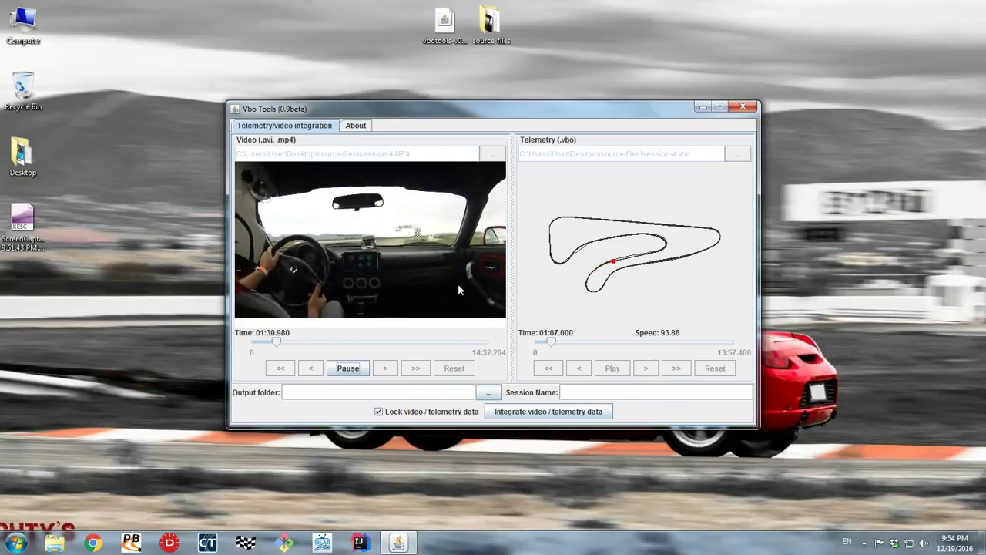
{"action": "left_click", "coordinate": [347, 368]}
{"action": "left_click_drag", "start_coordinate": [278, 343], "coordinate": [286, 344]}
{"action": "left_click", "coordinate": [350, 369]}
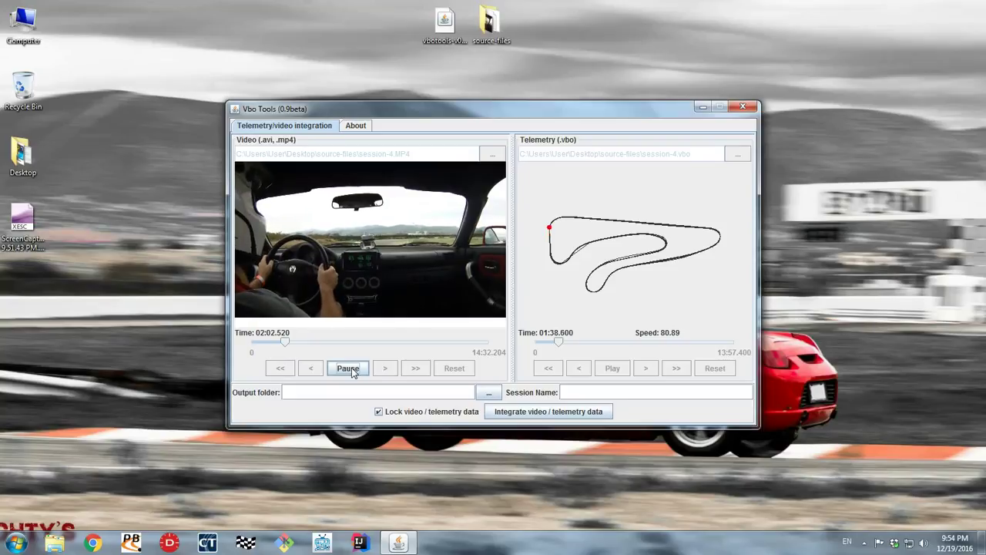
{"action": "left_click", "coordinate": [351, 368]}
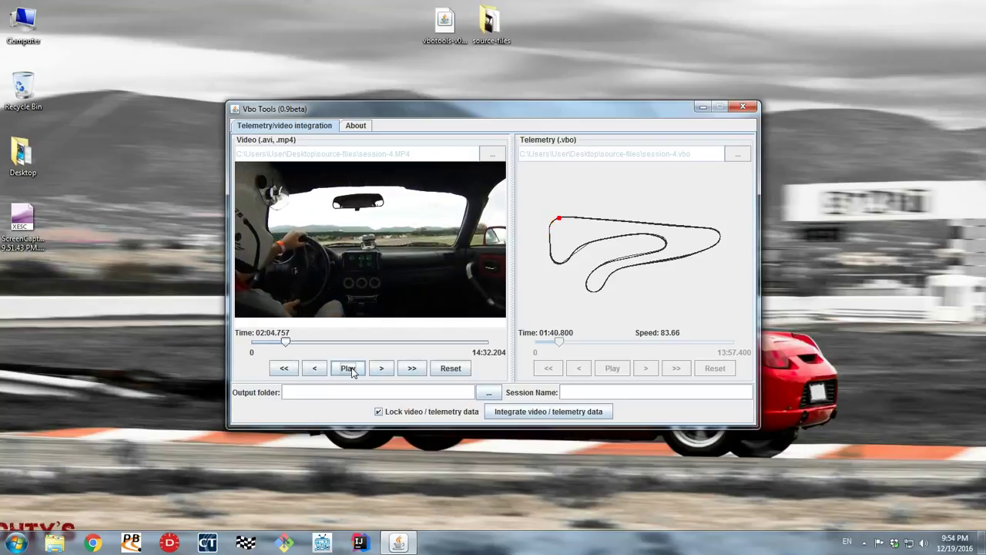
Unlock the data, nudge the video forward to about 02:04.9 with the telemetry at 01:40.800, and lock them again.
{"action": "left_click", "coordinate": [414, 413]}
{"action": "left_click", "coordinate": [411, 369]}
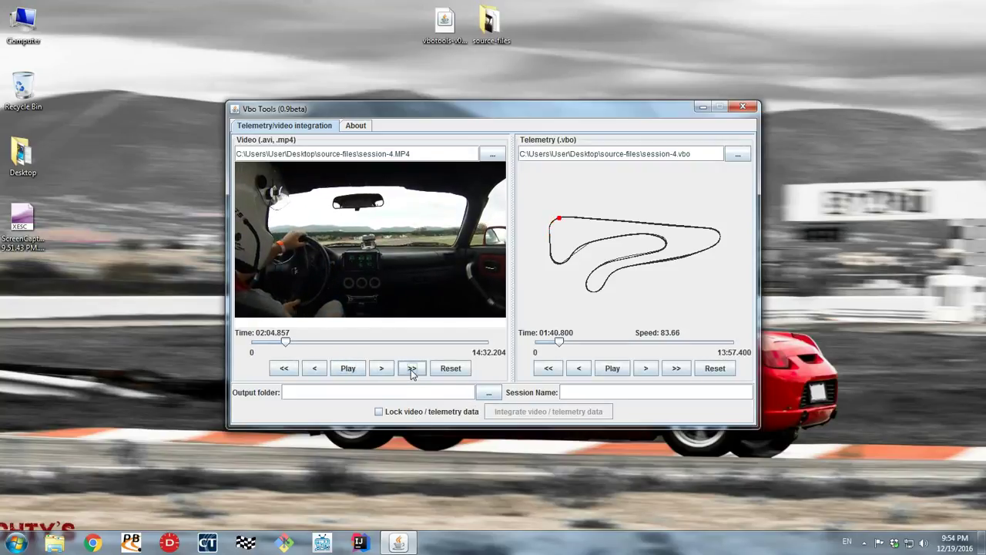
{"action": "left_click", "coordinate": [389, 413]}
Play the adjusted video and telemetry together to recheck their synchronisation, leaving the lock enabled.
{"action": "left_click", "coordinate": [351, 369]}
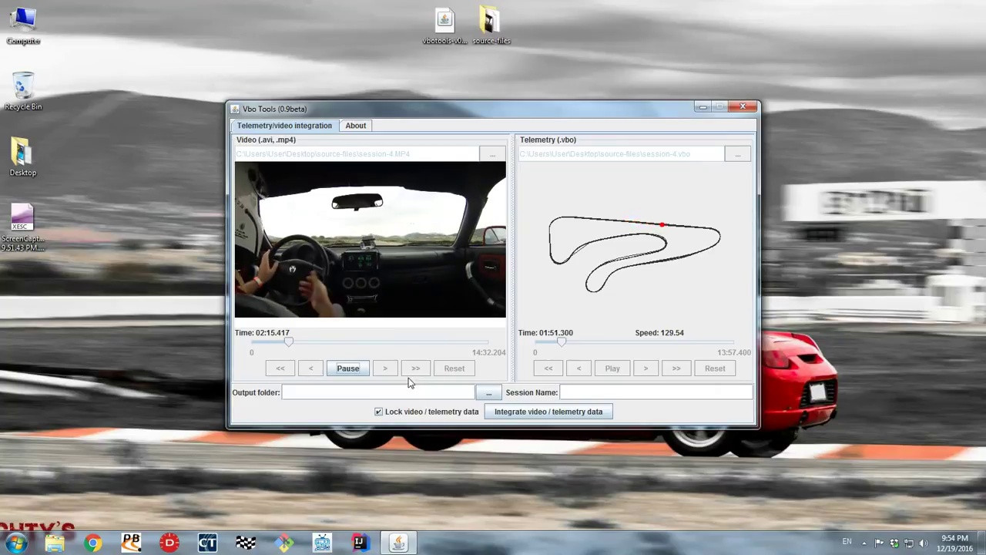
{"action": "left_click", "coordinate": [348, 368]}
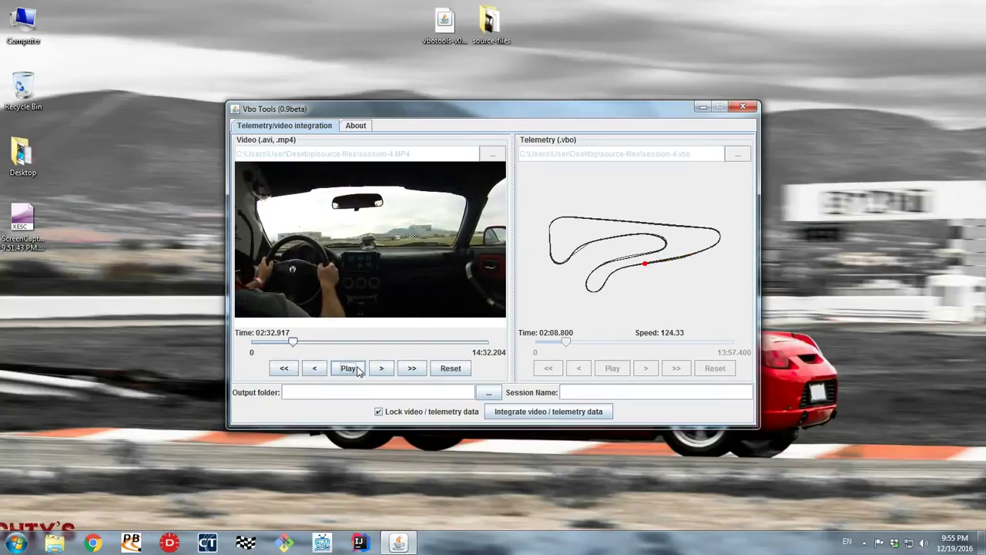
{"action": "left_click", "coordinate": [398, 414]}
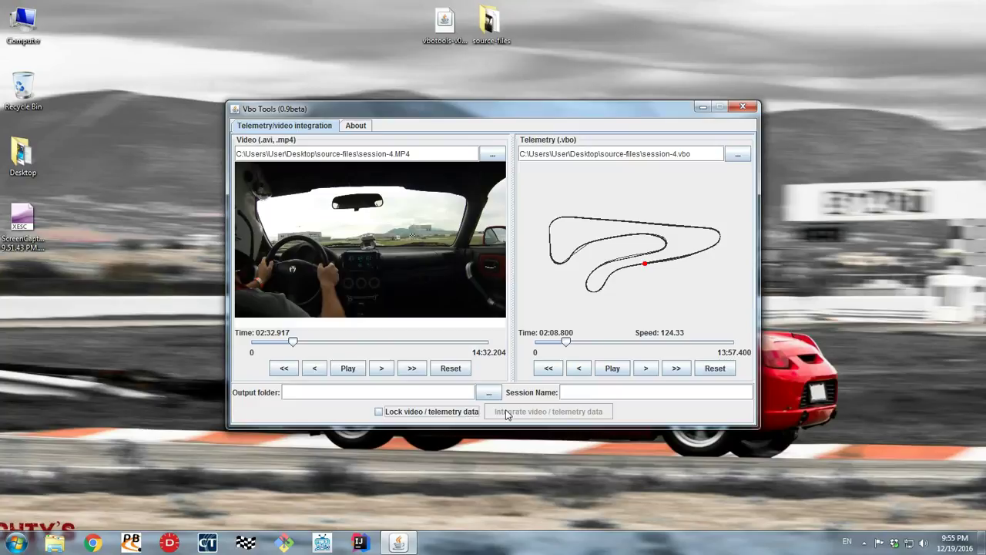
{"action": "left_click", "coordinate": [432, 413]}
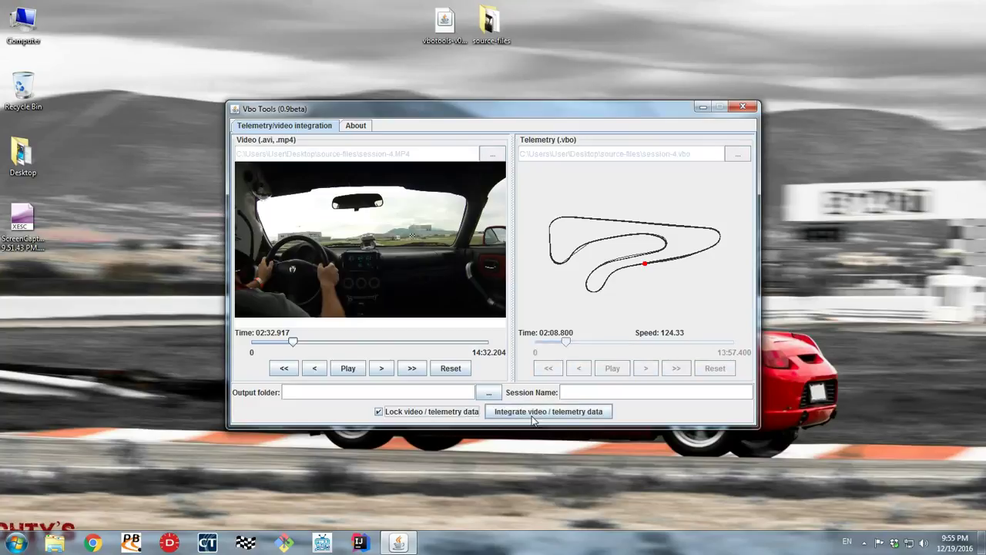
Set the output folder to the Desktop and the session name to my-session.
{"action": "left_click", "coordinate": [487, 393]}
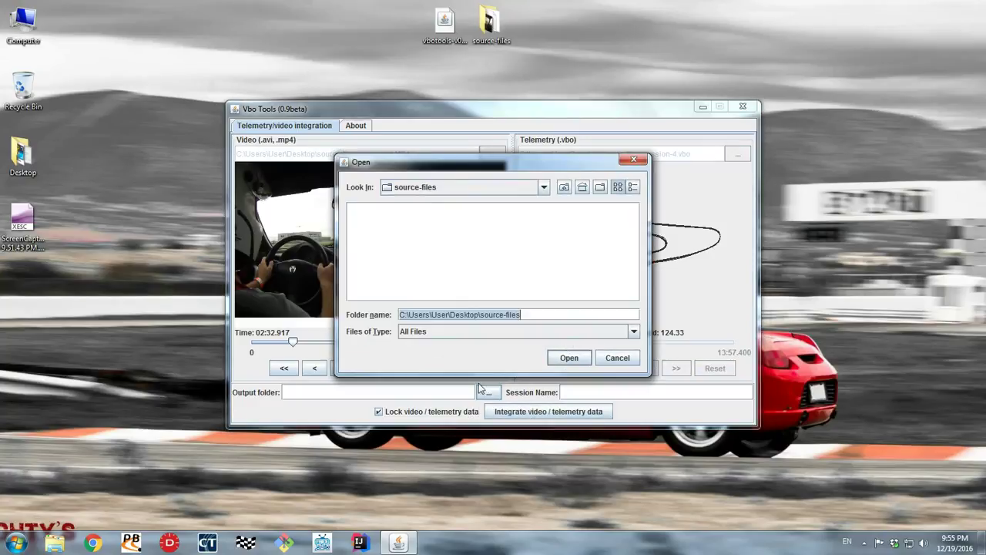
{"action": "left_click", "coordinate": [454, 187]}
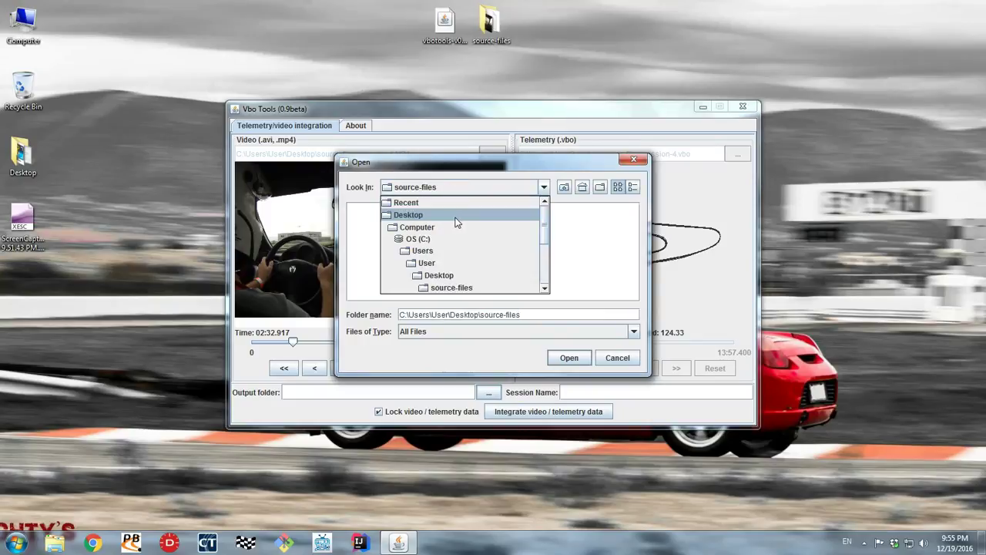
{"action": "left_click", "coordinate": [462, 277]}
{"action": "left_click", "coordinate": [579, 359]}
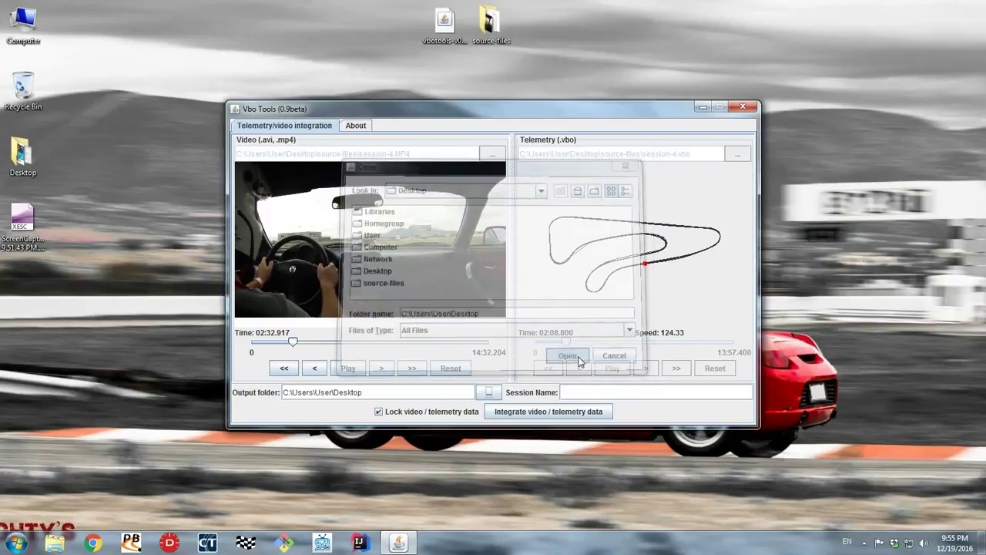
{"action": "left_click", "coordinate": [632, 392]}
{"action": "type", "text": "my-session"}
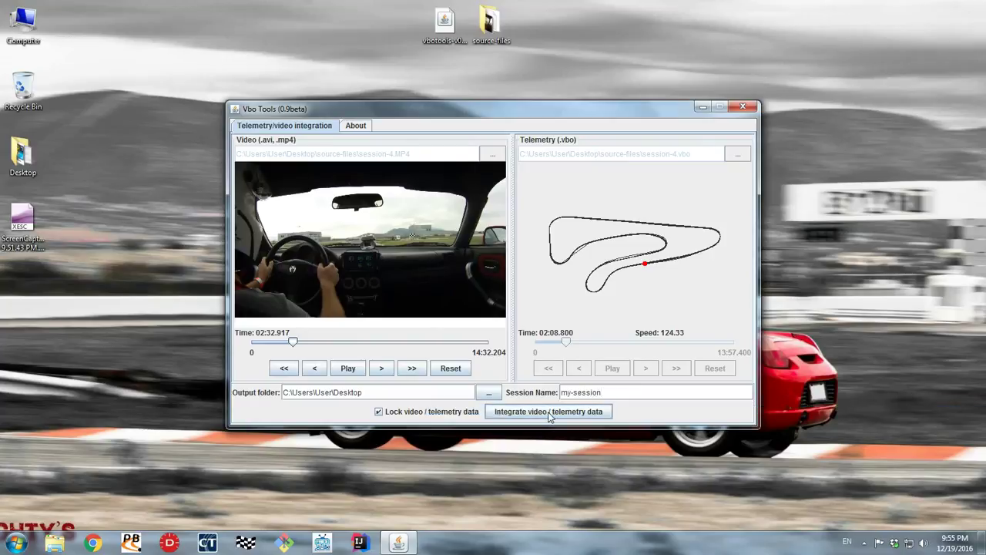
Integrate the video and telemetry data into the output session, and close Vbo Tools.
{"action": "left_click", "coordinate": [538, 413]}
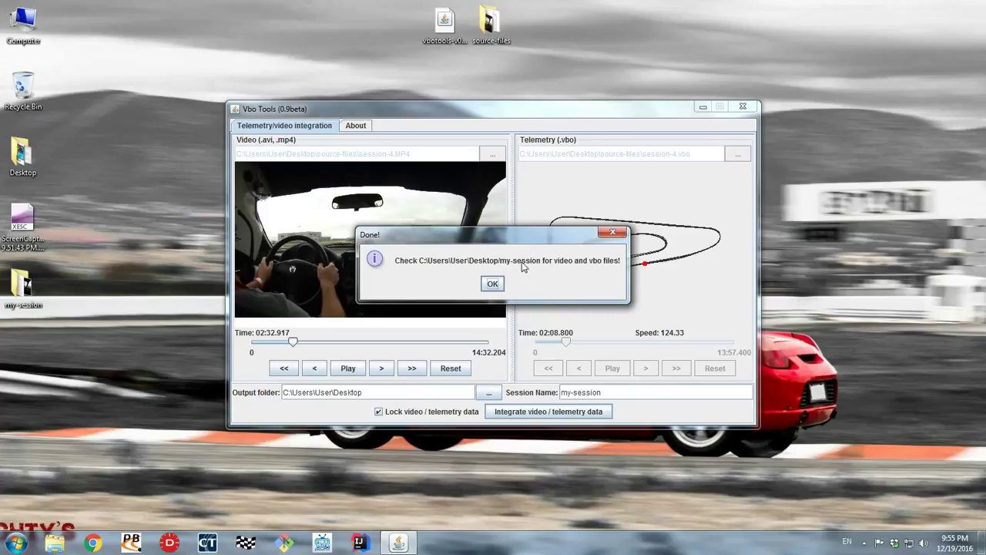
{"action": "left_click", "coordinate": [492, 285]}
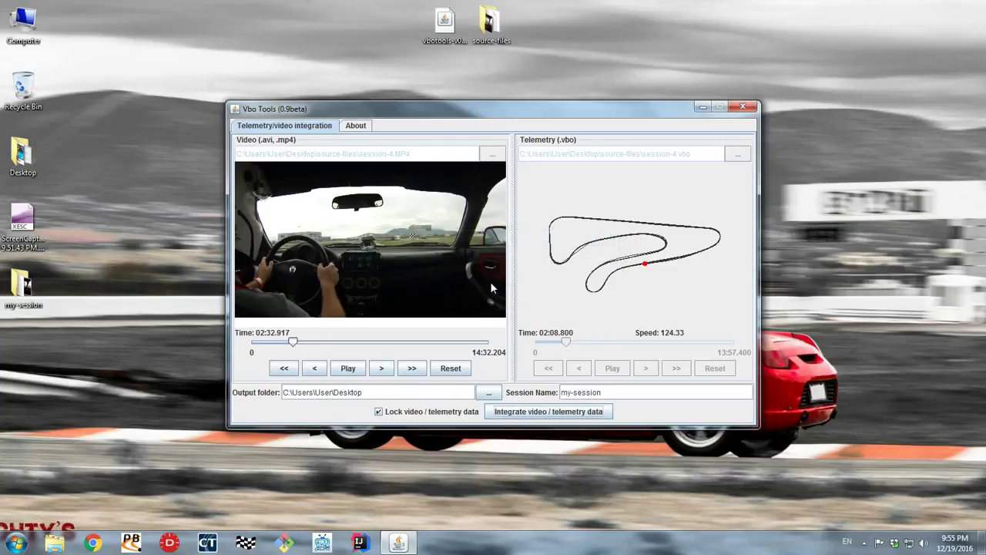
{"action": "left_click", "coordinate": [751, 105]}
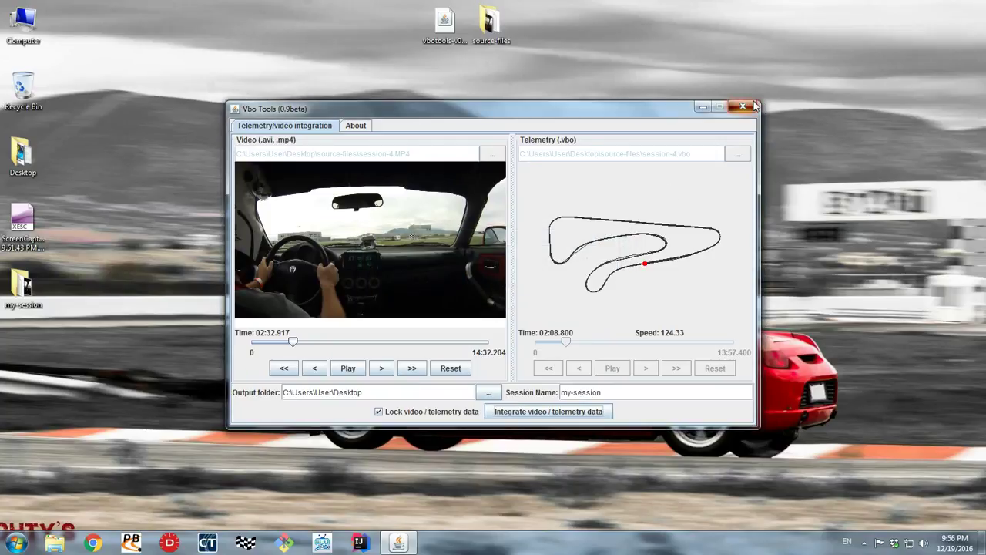
Open the my-session folder on the desktop and inspect the exported MP4 video and VBO data files.
{"action": "left_click", "coordinate": [23, 285]}
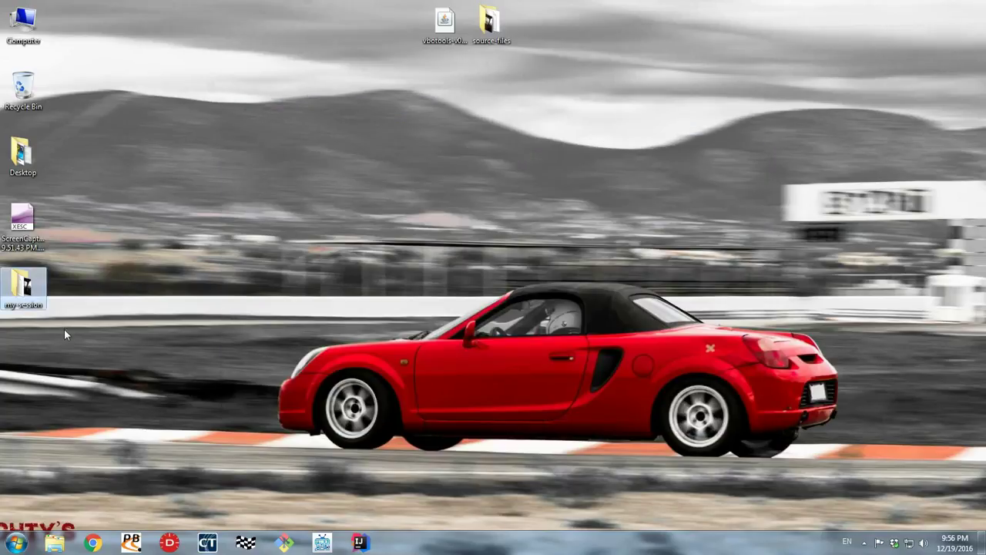
{"action": "double_click", "coordinate": [23, 285]}
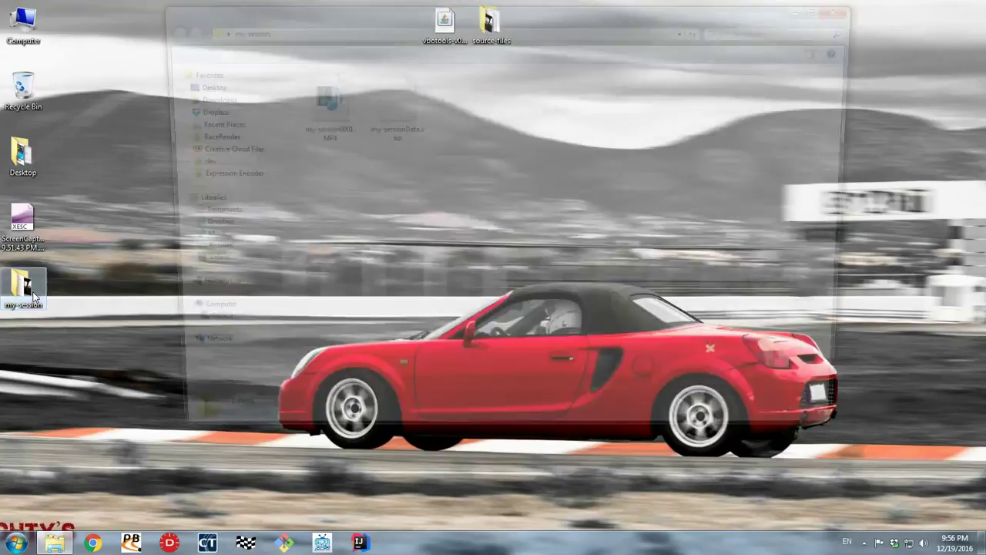
{"action": "left_click", "coordinate": [317, 117]}
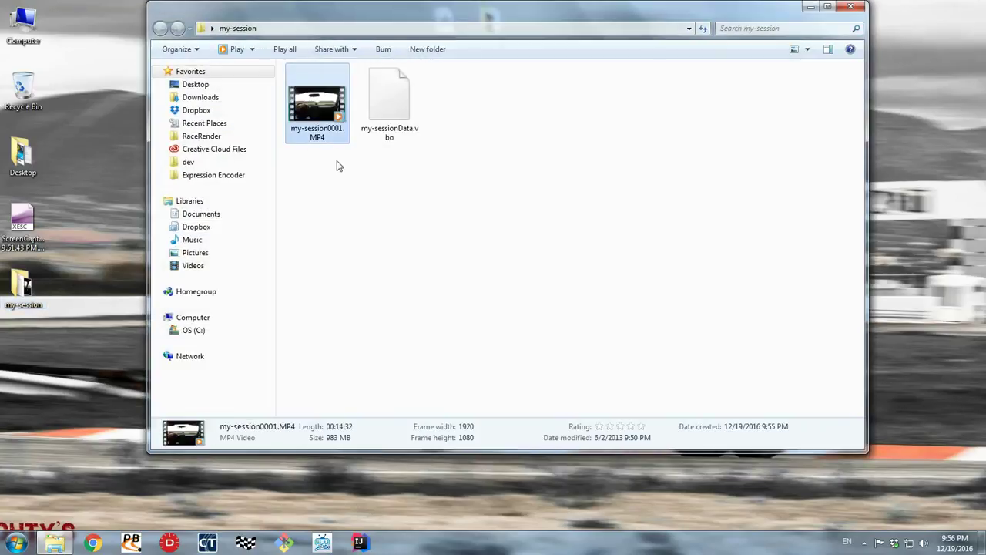
{"action": "left_click", "coordinate": [404, 99]}
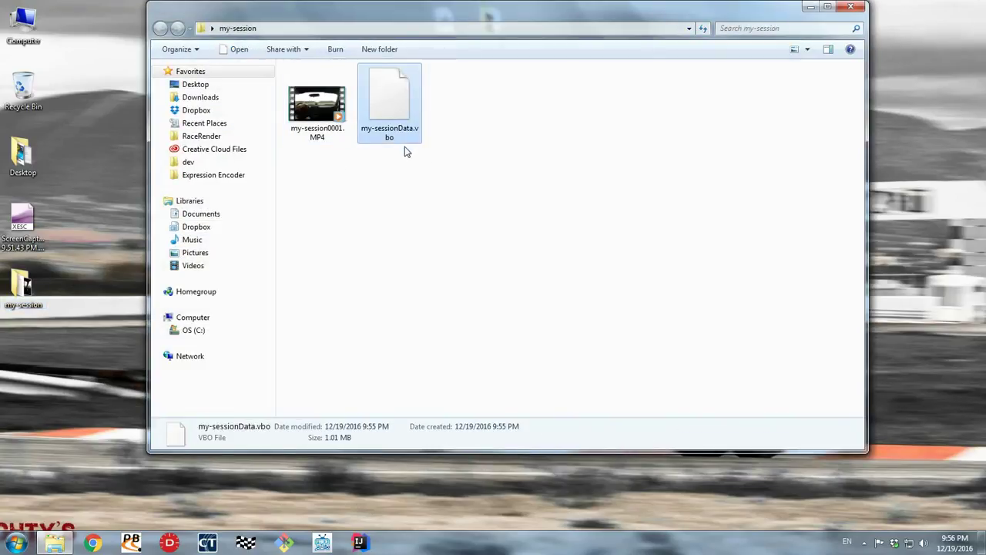
Launch Circuit Tools 2, load my-sessionData.vbo from the my-session folder, and accept the detected Megara circuit for data analysis.
{"action": "left_click", "coordinate": [206, 543]}
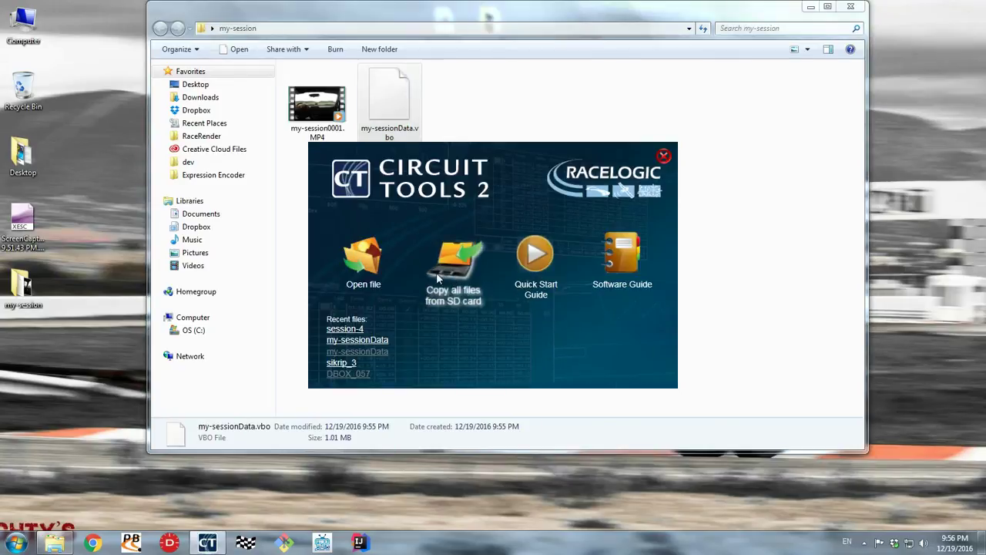
{"action": "left_click", "coordinate": [375, 270]}
{"action": "left_click", "coordinate": [343, 127]}
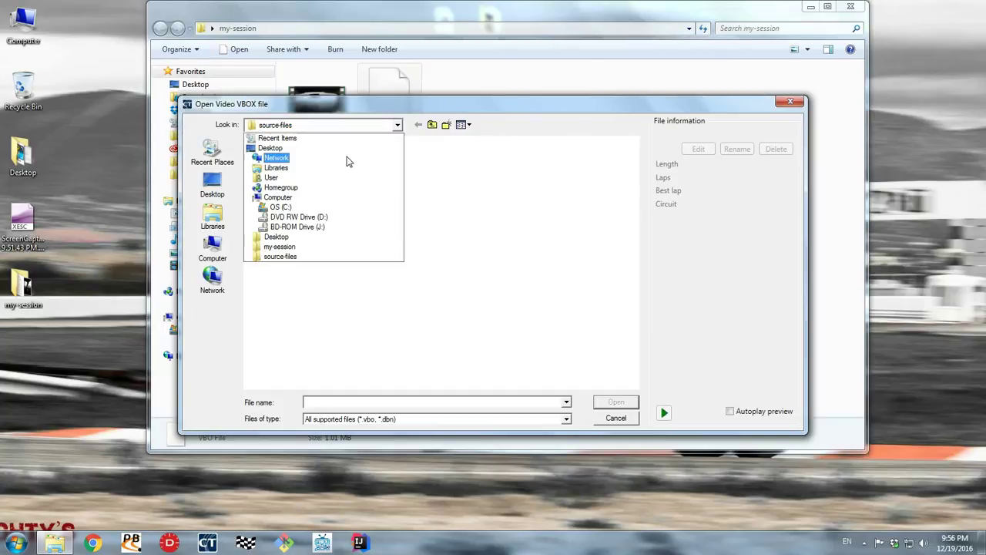
{"action": "left_click", "coordinate": [305, 248]}
{"action": "left_click", "coordinate": [281, 178]}
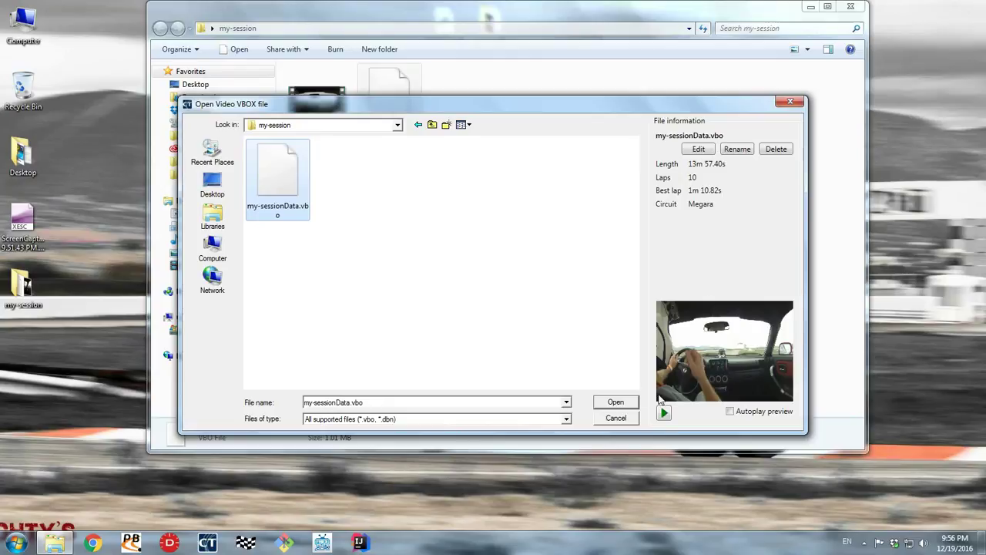
{"action": "left_click", "coordinate": [616, 401]}
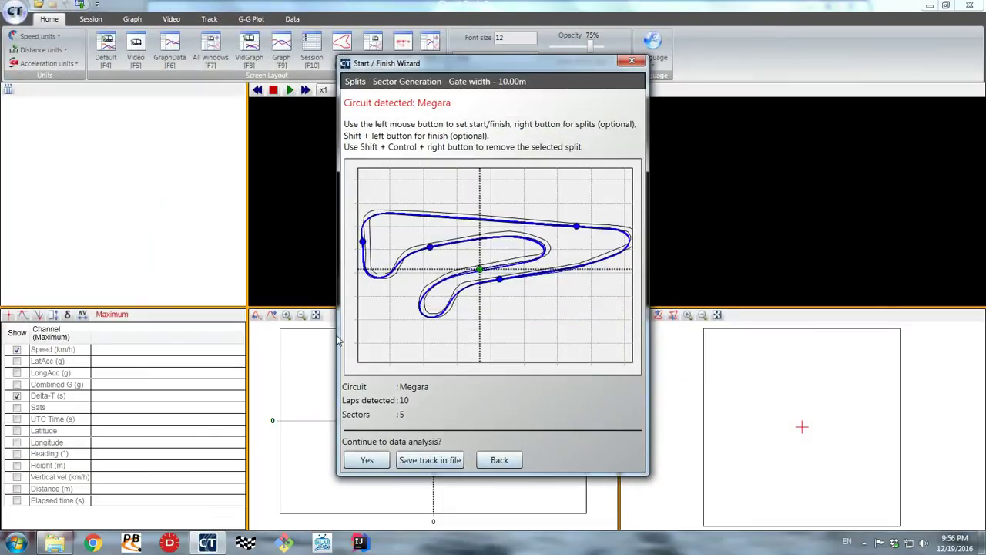
{"action": "left_click", "coordinate": [367, 460]}
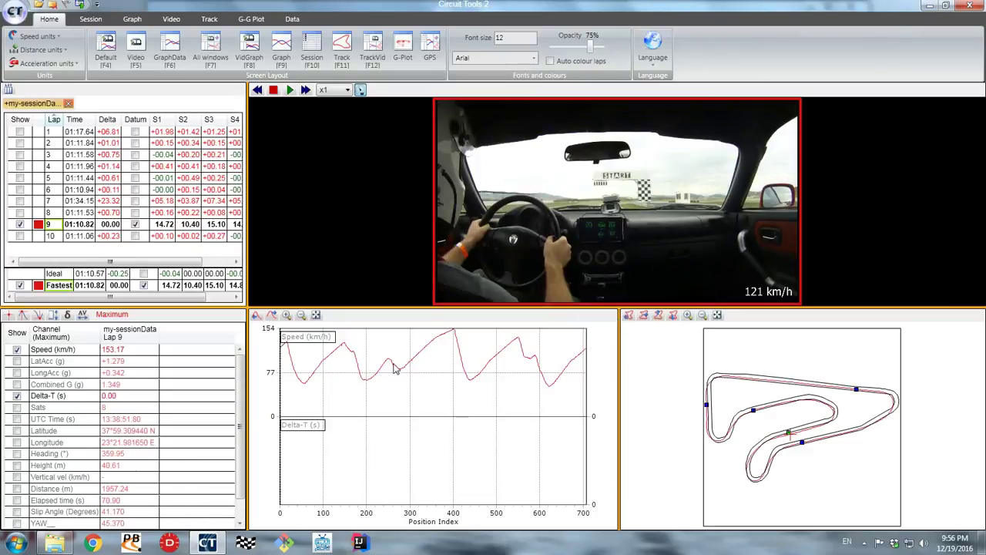
Play the fastest lap's video with its telemetry briefly, and pause it in the first braking zone.
{"action": "left_click", "coordinate": [291, 94]}
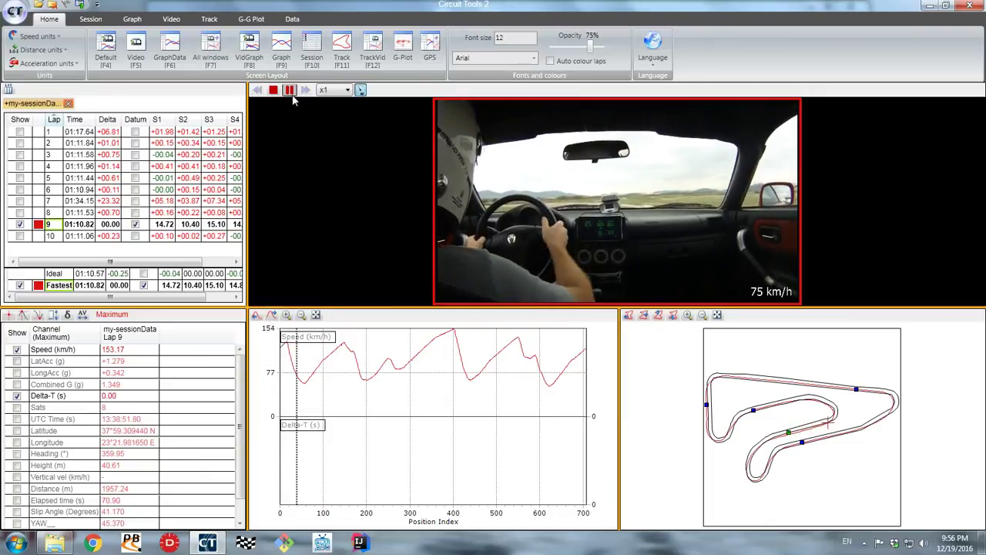
{"action": "left_click", "coordinate": [292, 94]}
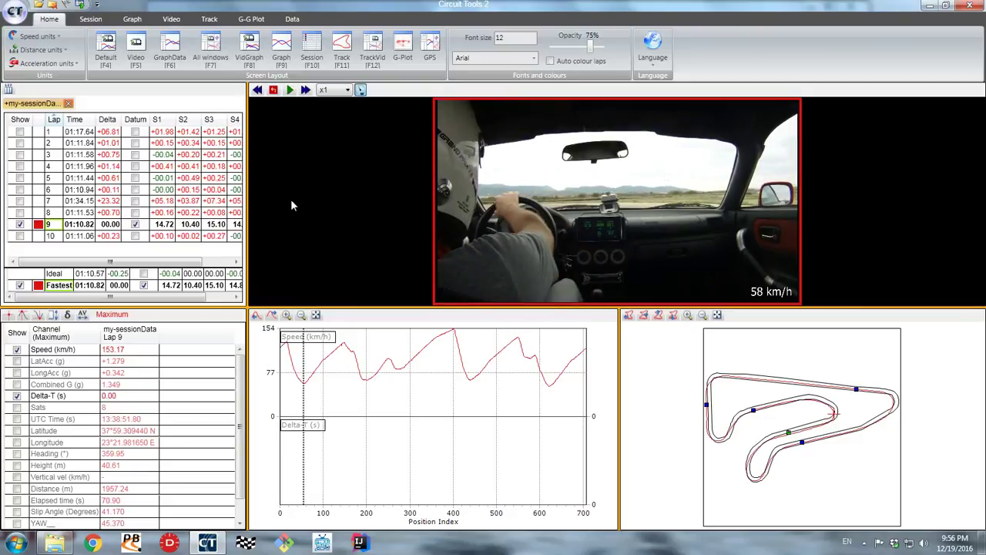
Show lap 5 beside lap 9, compare both at the second and fourth speed dips on the graph, and close Circuit Tools 2.
{"action": "left_click", "coordinate": [19, 177]}
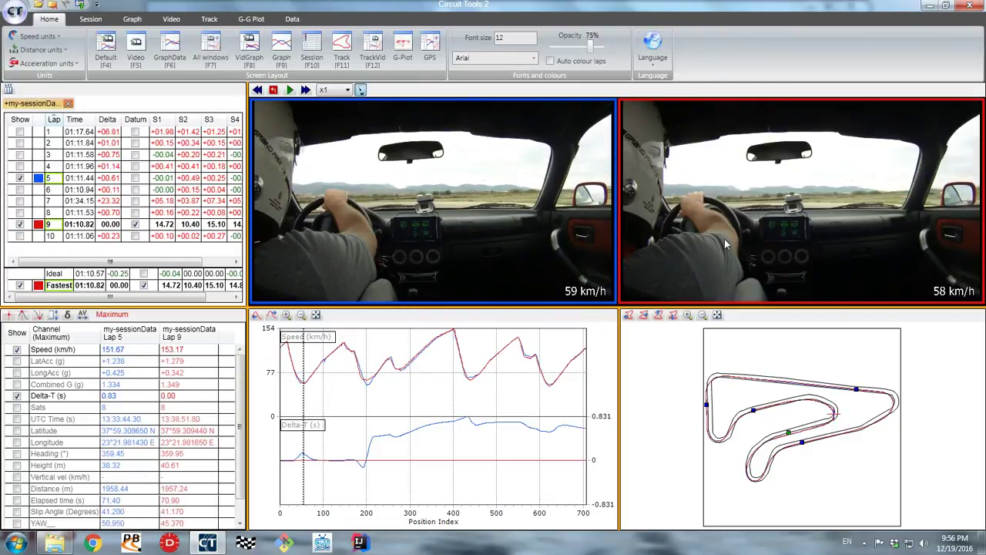
{"action": "left_click", "coordinate": [370, 378]}
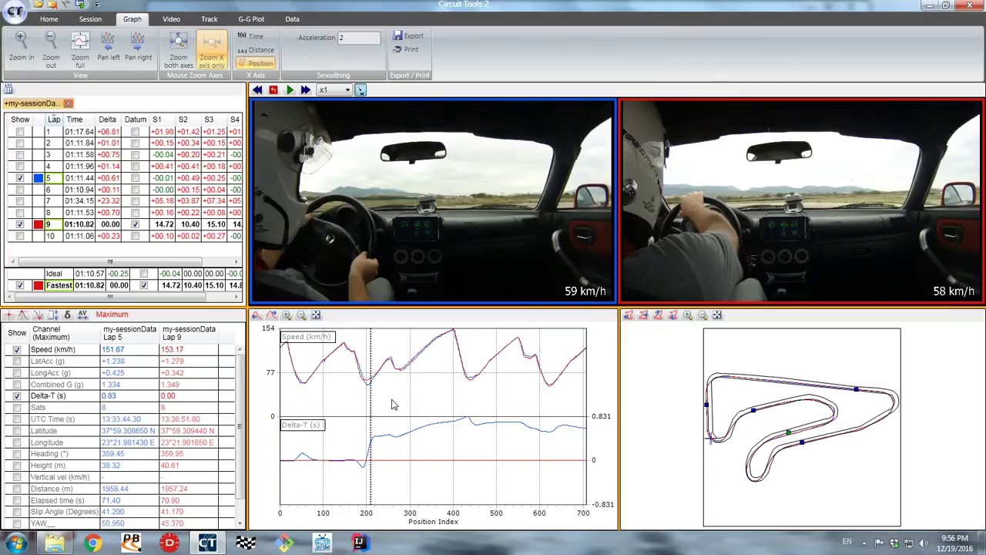
{"action": "left_click", "coordinate": [474, 380]}
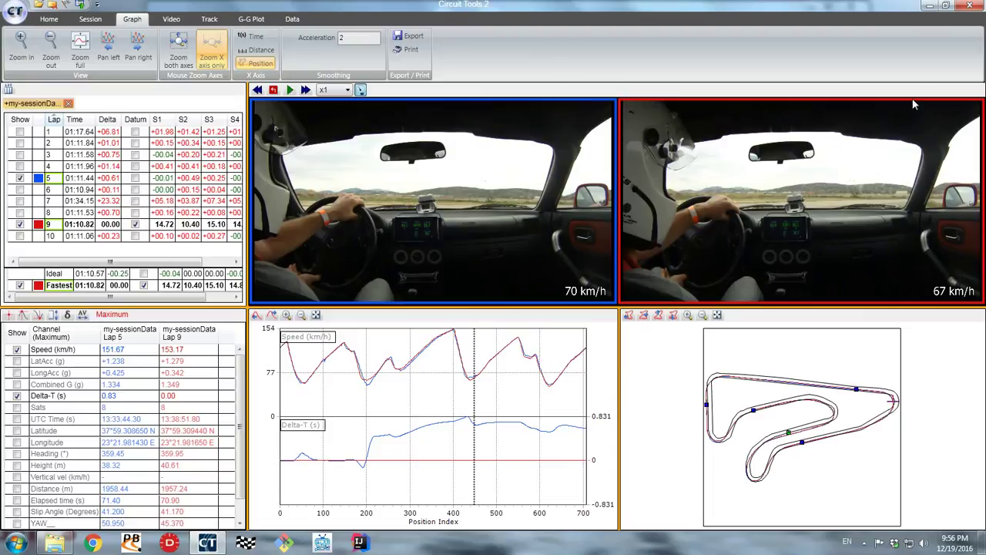
{"action": "left_click", "coordinate": [970, 7]}
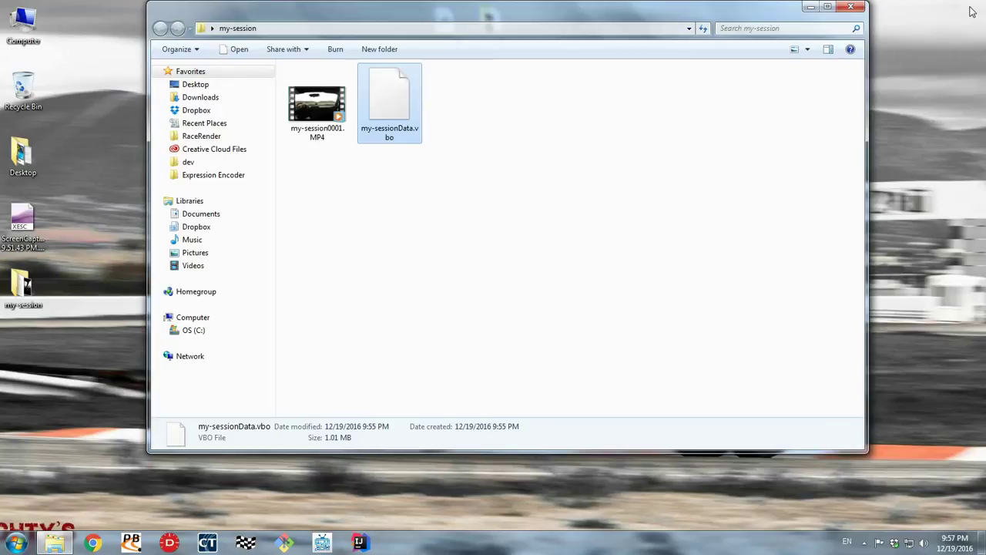